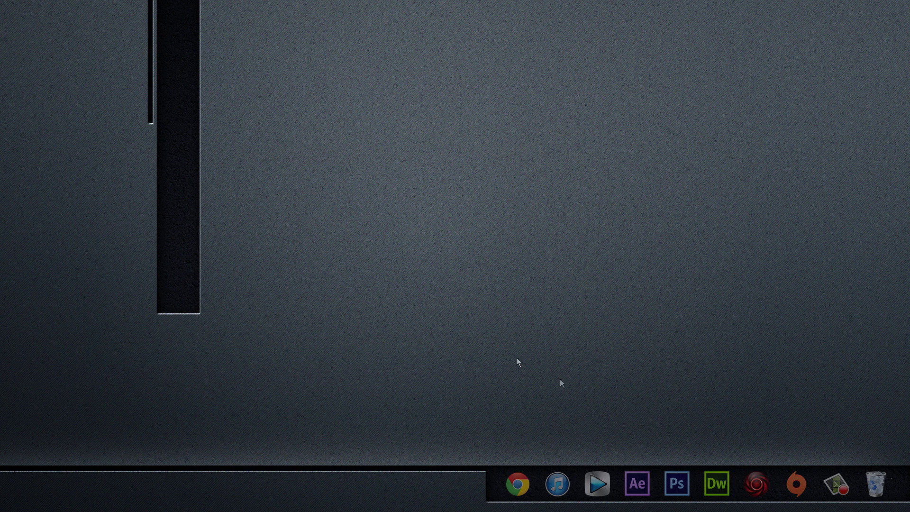
Restore the Chrome window showing the Twitter profile page from the taskbar.
left_click(515, 488)
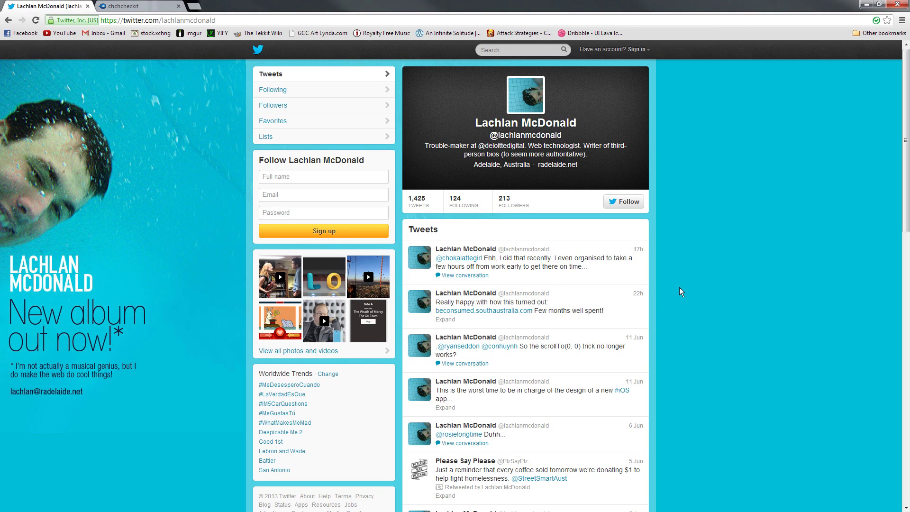
Download Caustic.rar from the MediaFire folder tab, then minimize Chrome.
left_click(151, 6)
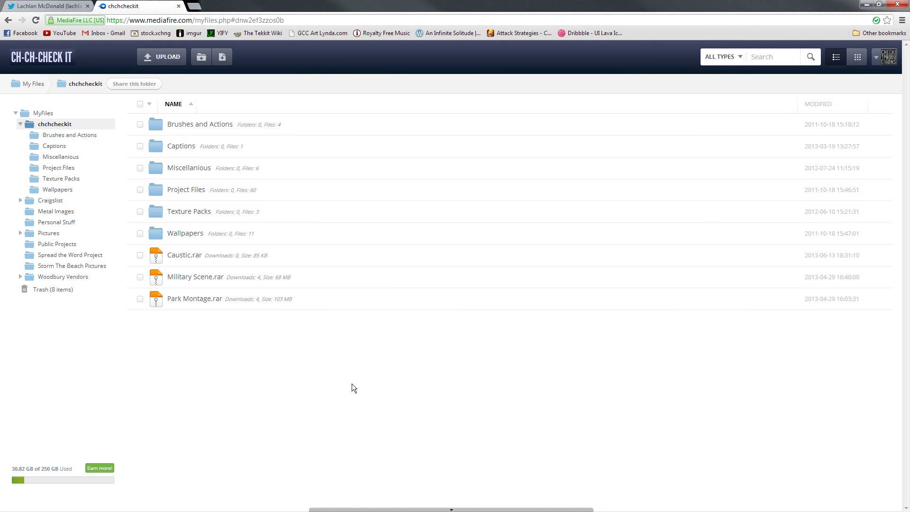
left_click(180, 255)
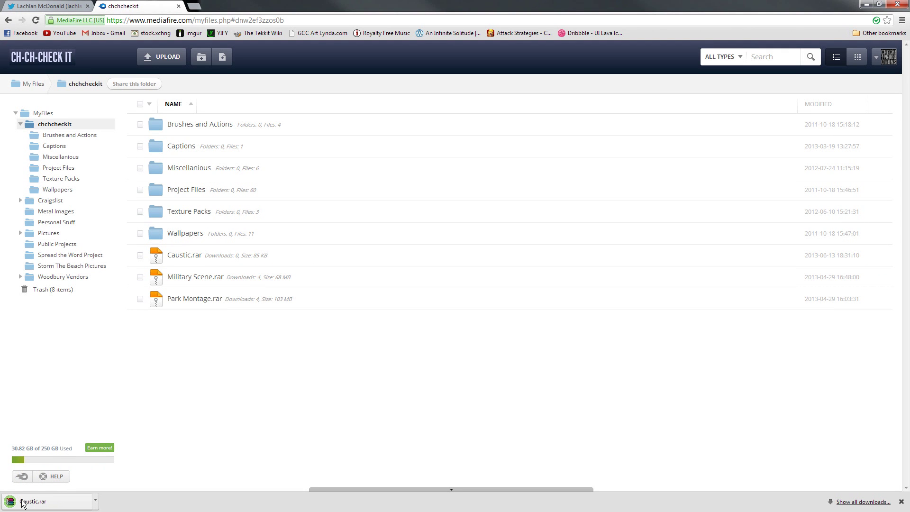
left_click(867, 5)
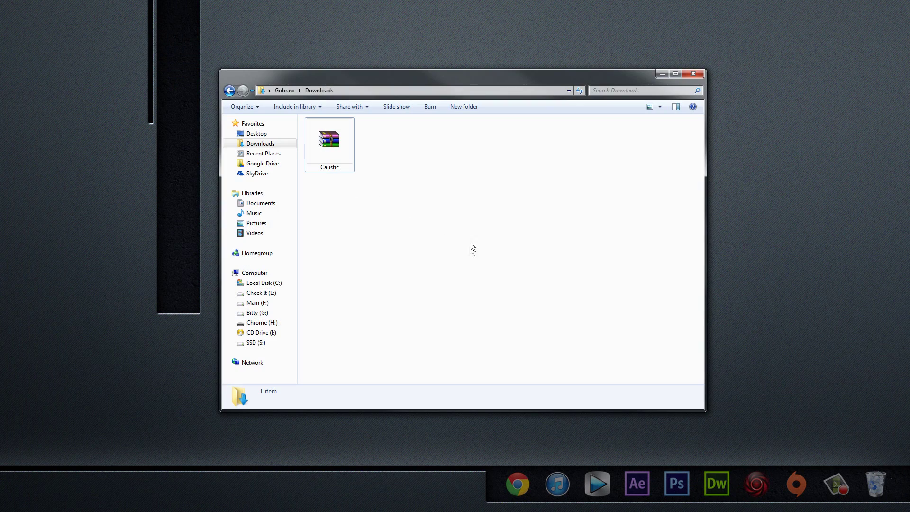
Extract Caustic.rar into Downloads using WinRAR's Extract Here.
left_click(335, 141)
right_click(335, 141)
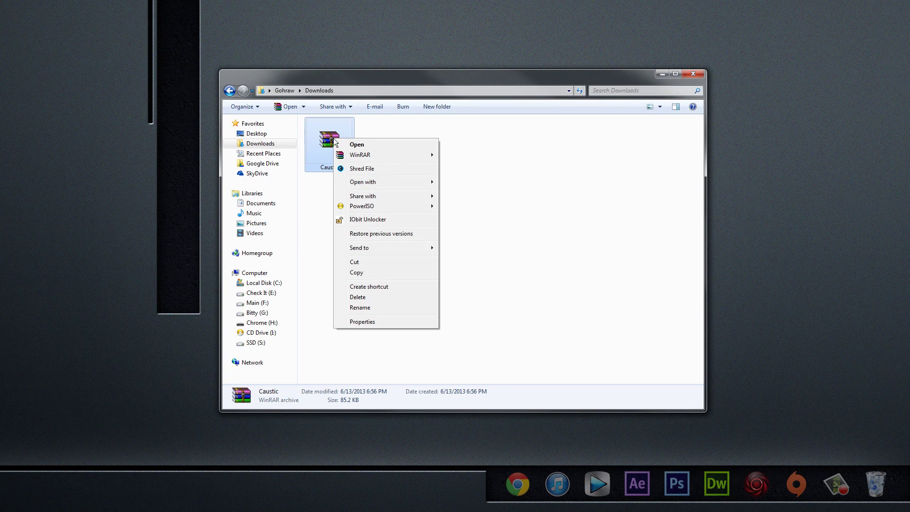
mouse_move(369, 159)
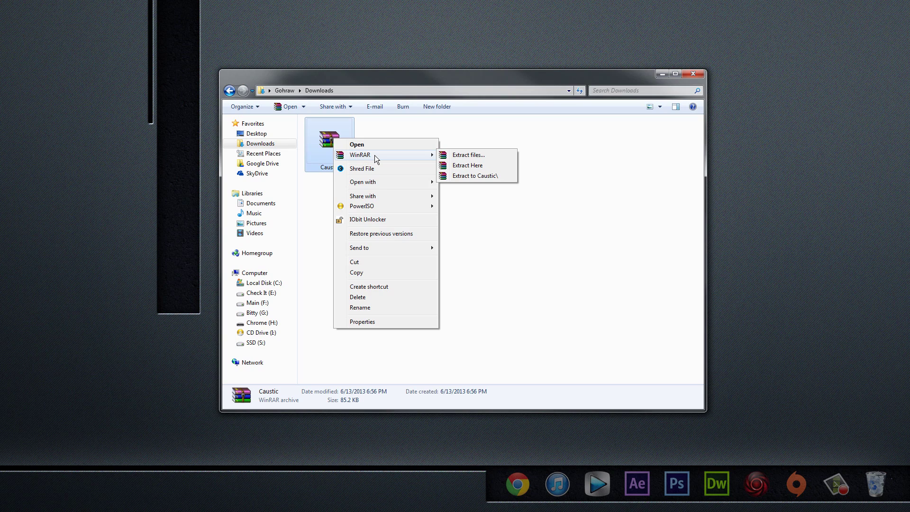
left_click(479, 167)
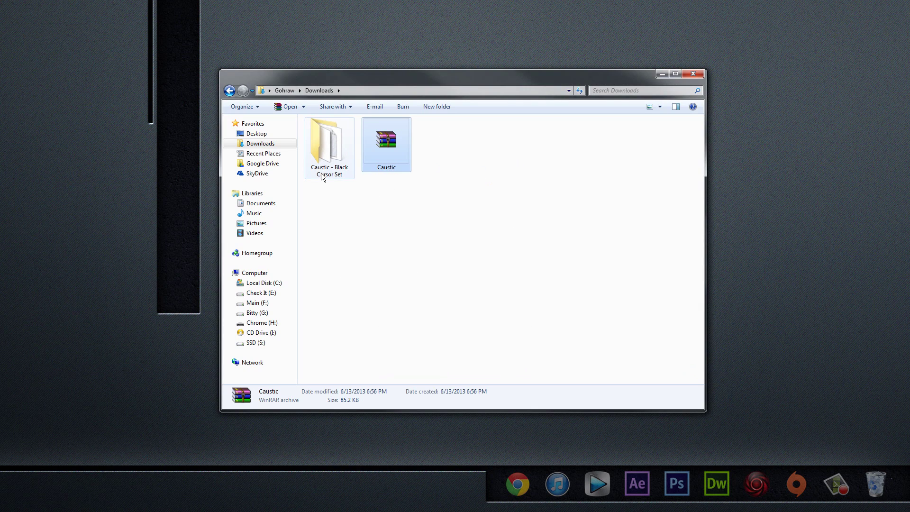
mouse_move(343, 178)
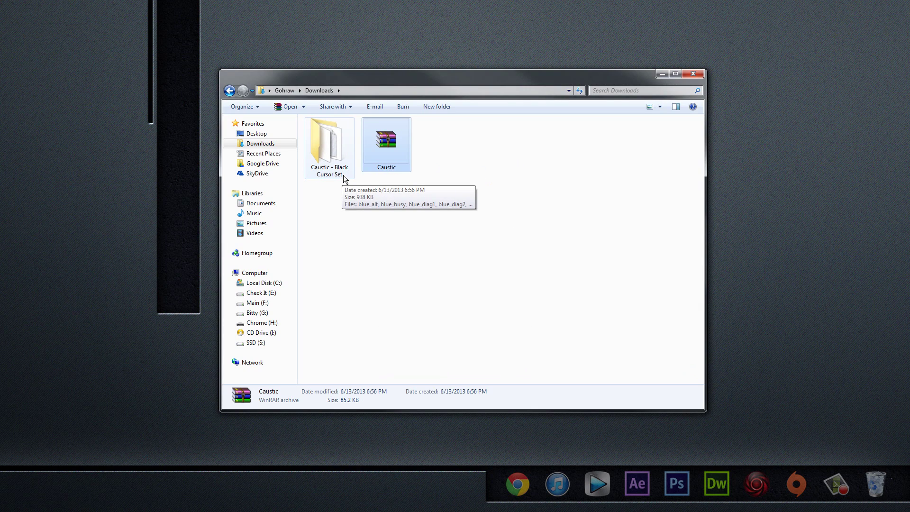
Run Install on the Install file inside the Caustic - Black Cursor Set folder, then minimize Explorer.
double_click(332, 138)
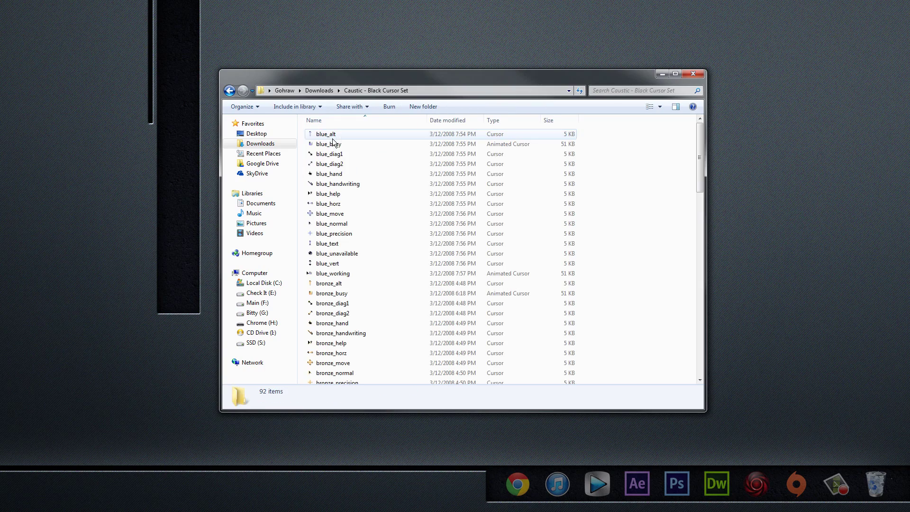
left_click_drag(698, 134, 699, 270)
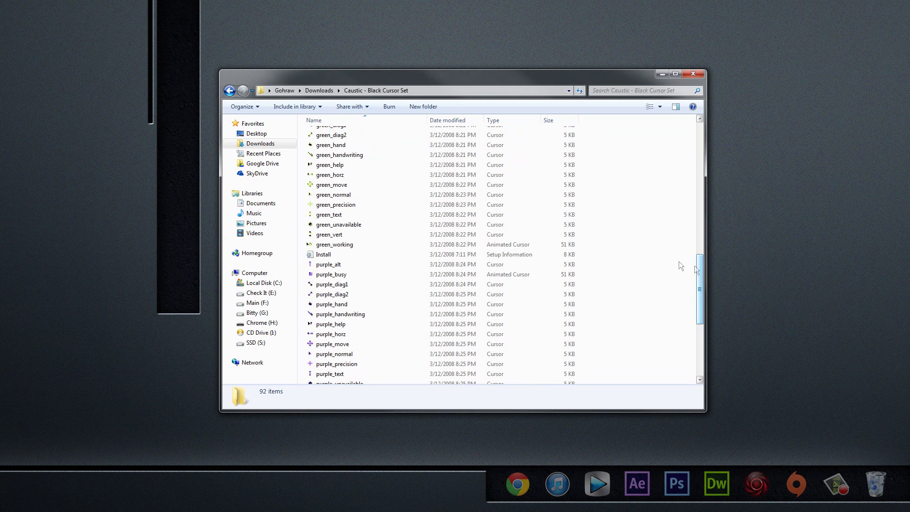
right_click(333, 256)
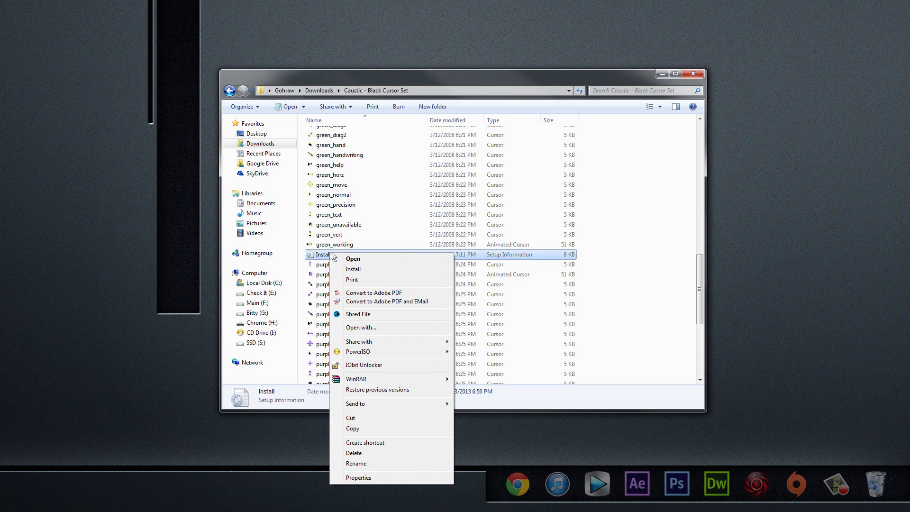
left_click(359, 269)
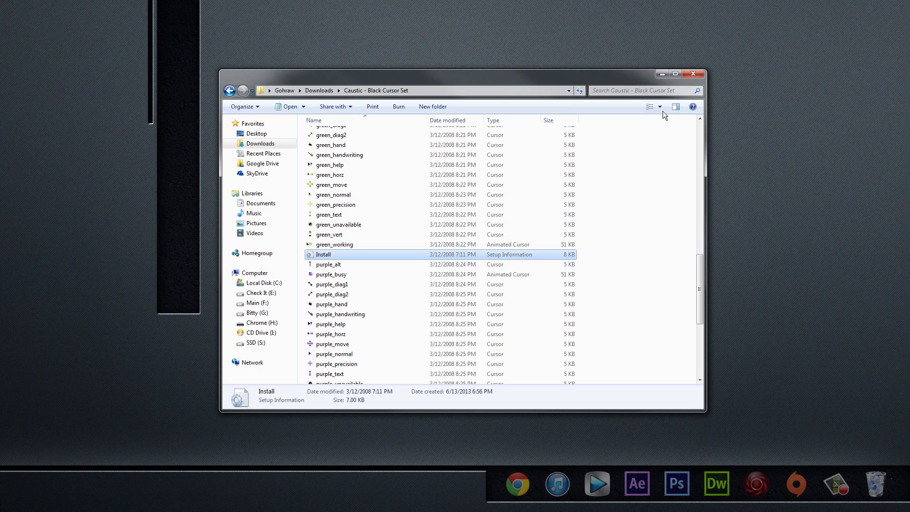
left_click(662, 74)
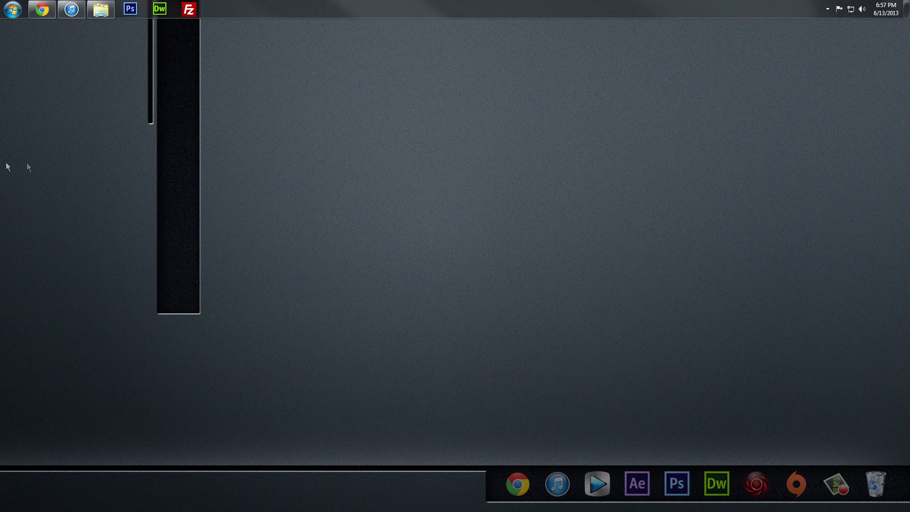
Search the Start menu for 'mouse' and open the Mouse Control Panel entry.
left_click(13, 10)
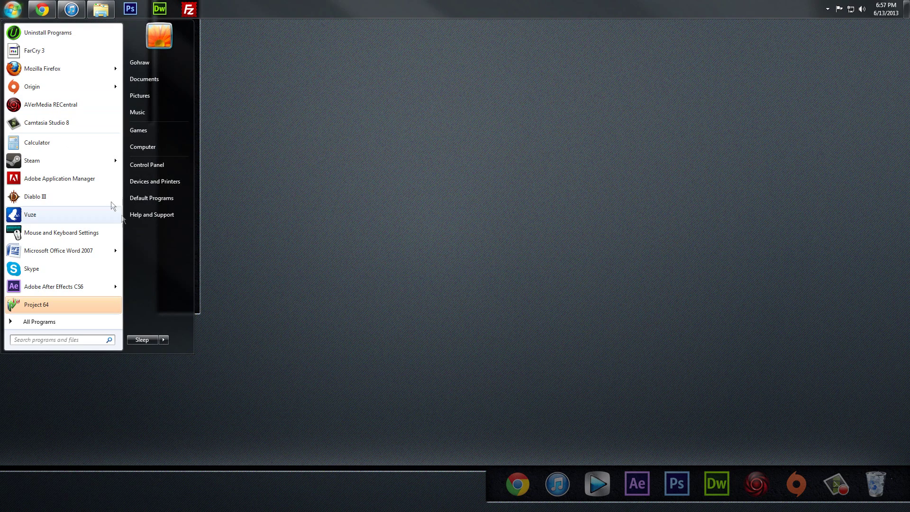
type("mouse")
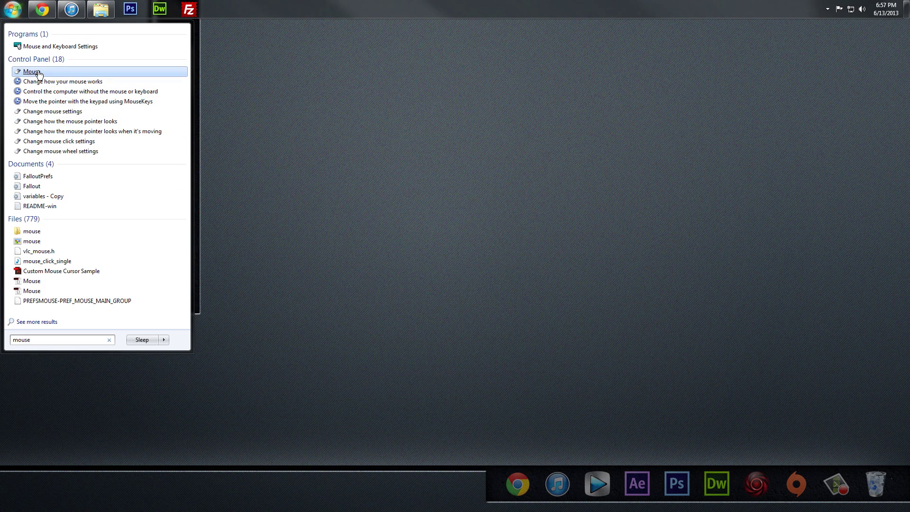
left_click(31, 71)
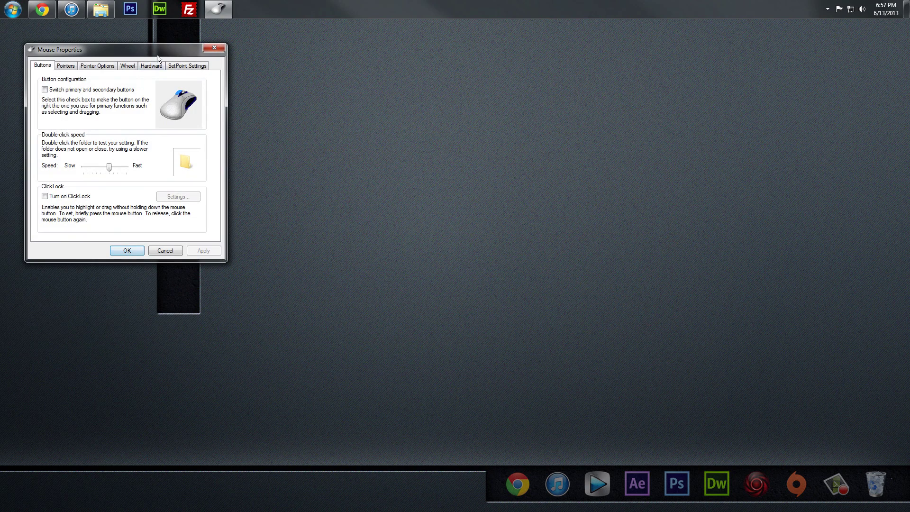
Center the dialog and pick Caustic - Blue from the Pointers tab scheme list.
left_click_drag(154, 47, 469, 143)
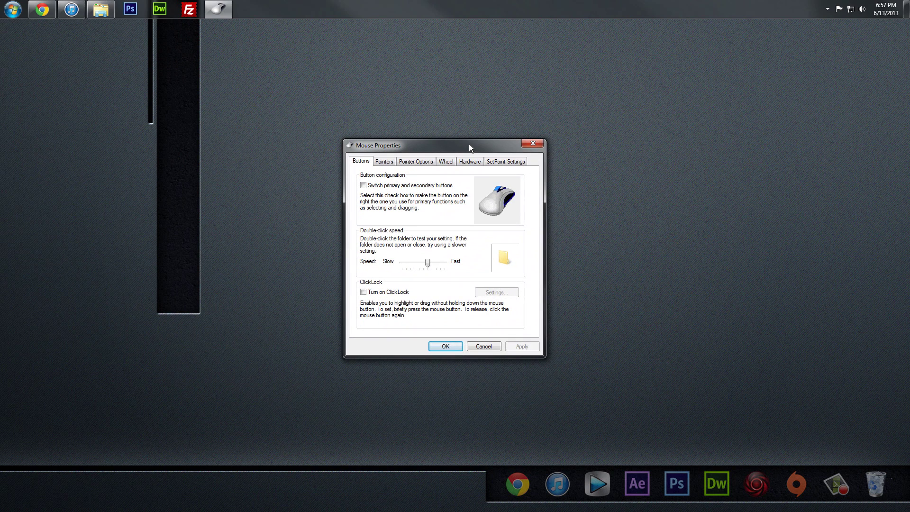
left_click(383, 162)
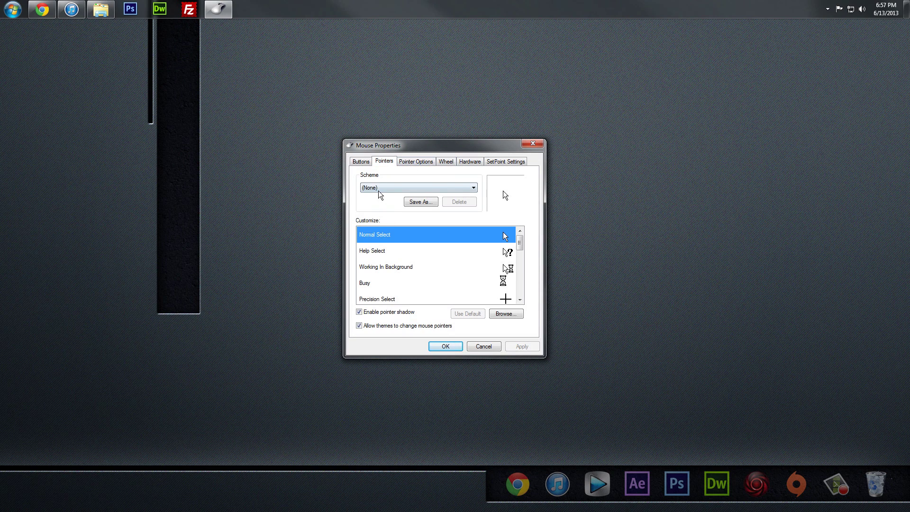
left_click(401, 188)
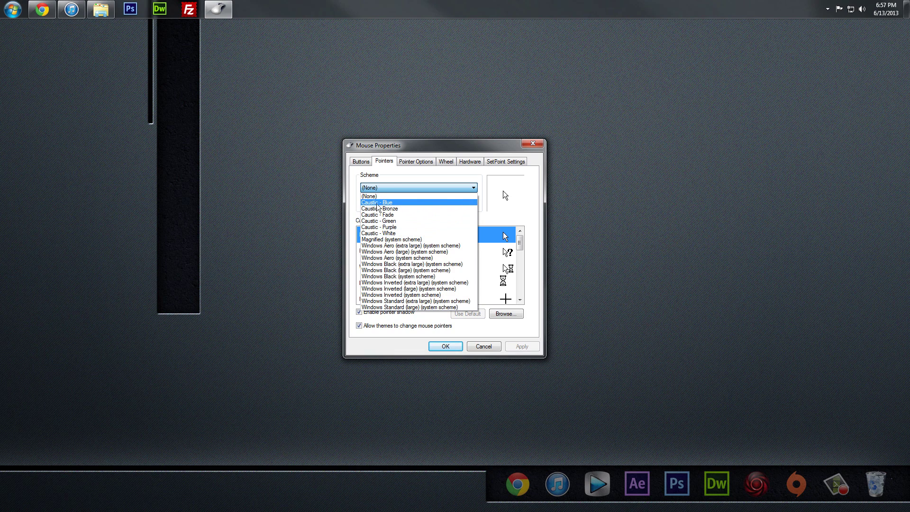
left_click(393, 203)
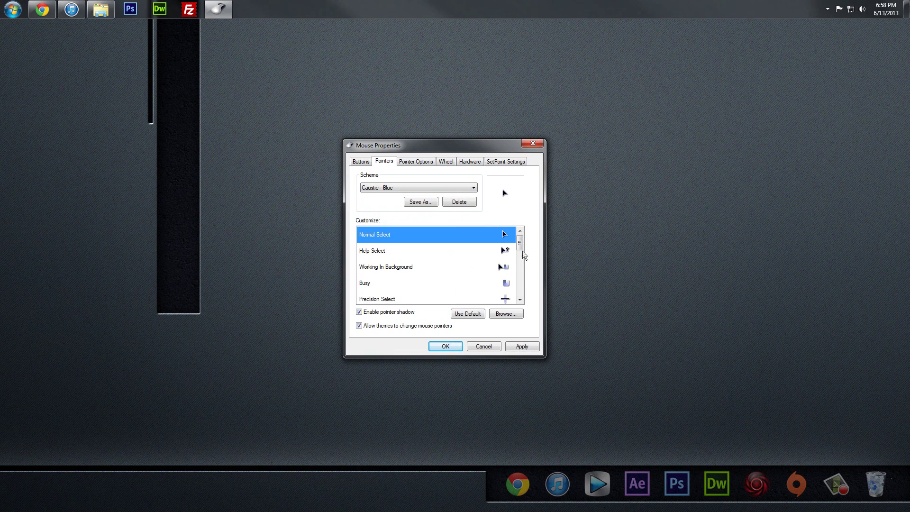
Preview the Caustic - Bronze and Caustic - Fade pointer schemes.
mouse_move(520, 247)
left_mouse_down()
mouse_move(521, 294)
mouse_move(520, 241)
left_mouse_up()
left_click(435, 188)
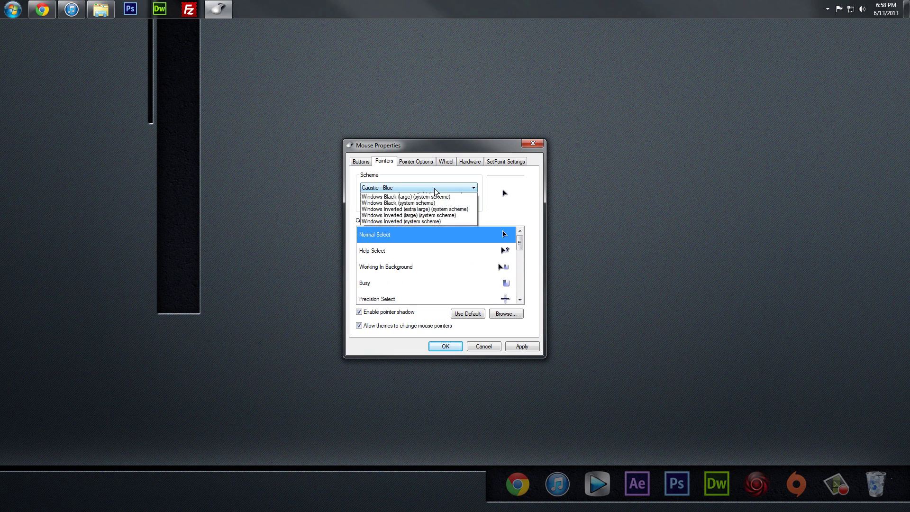
left_click(424, 207)
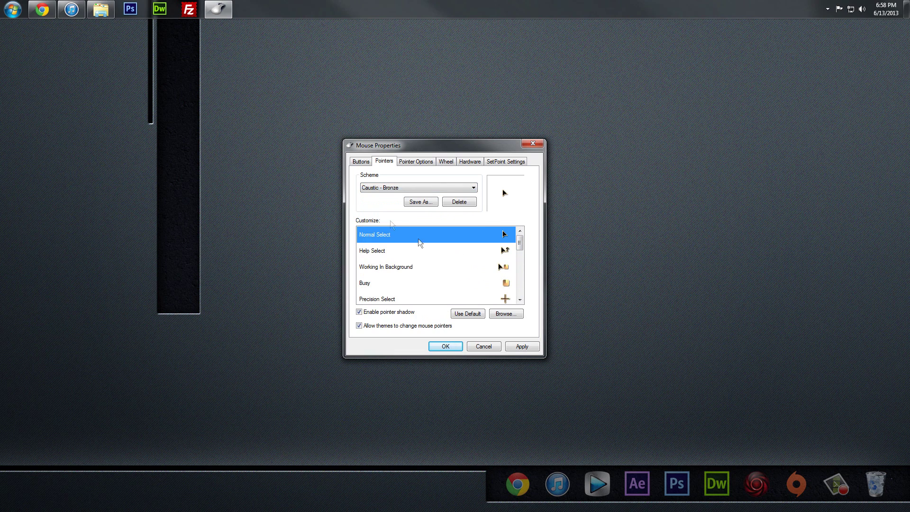
left_click(402, 189)
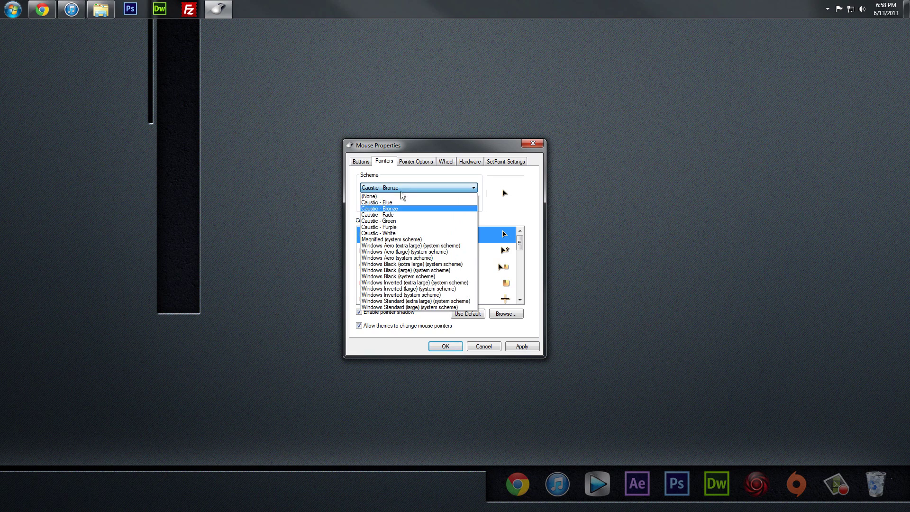
left_click(393, 215)
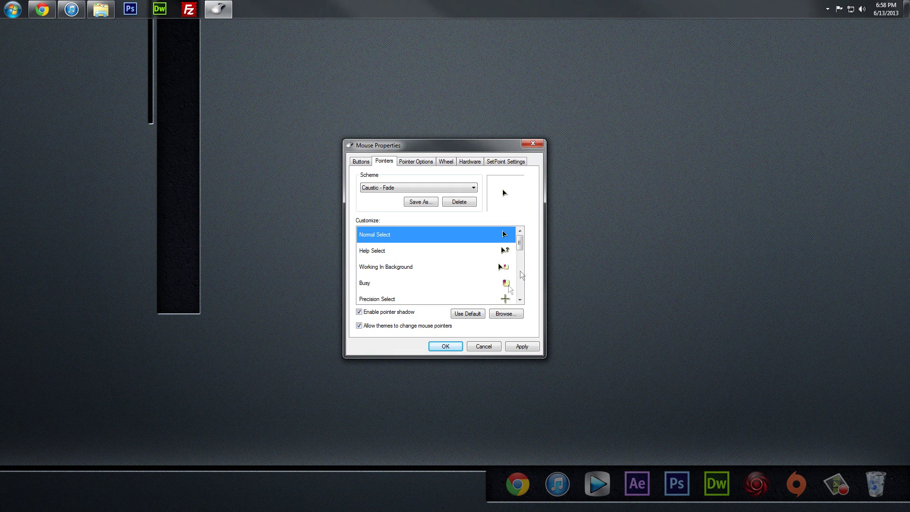
scroll(519, 251, "down", 1)
scroll(519, 251, "up", 1)
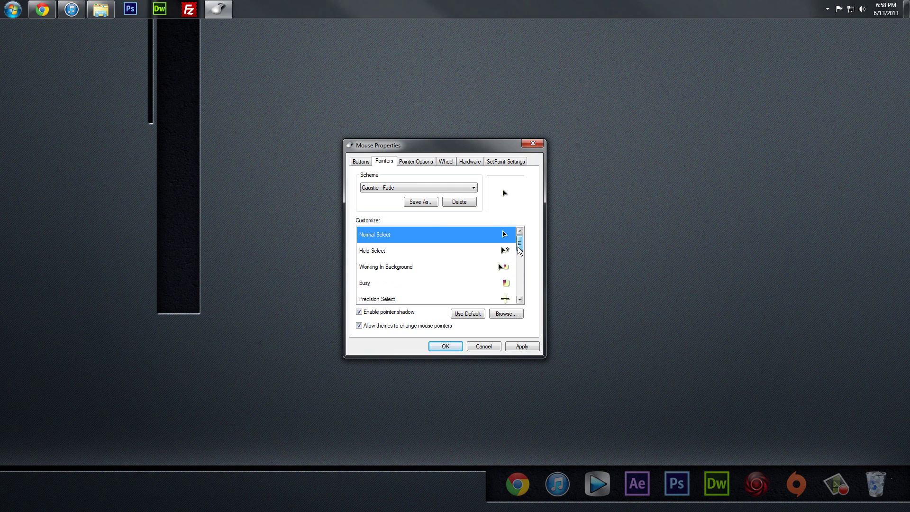
Preview Caustic - Green and Caustic - Purple, then choose Caustic - White.
left_click(402, 188)
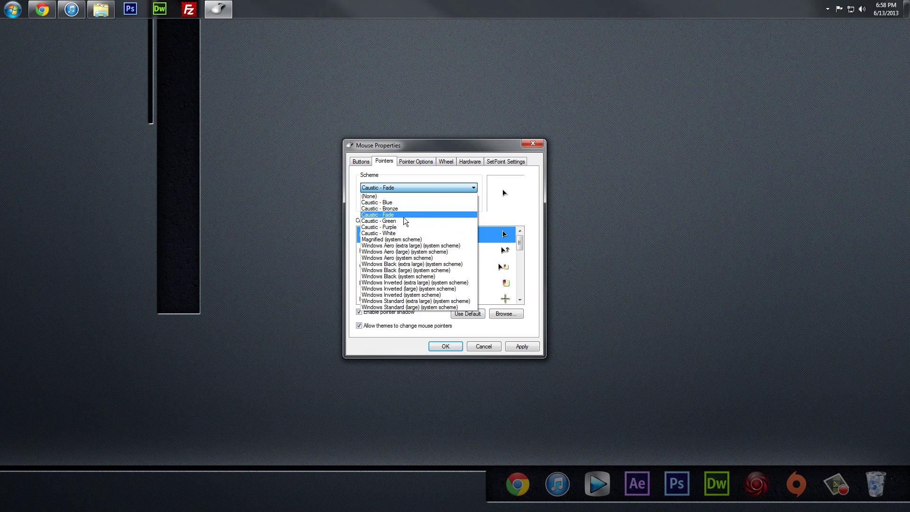
left_click(396, 221)
left_click(415, 187)
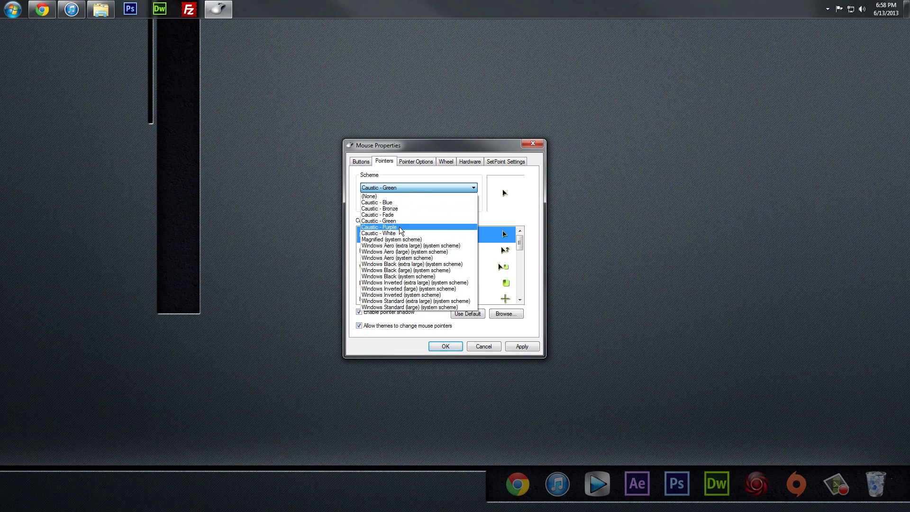
left_click(398, 227)
left_click(426, 187)
left_click(393, 234)
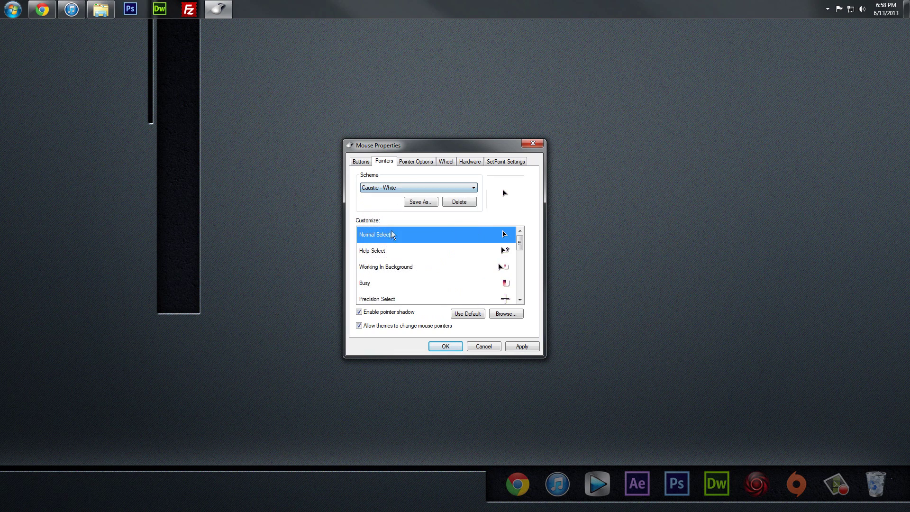
scroll(520, 247, "down", 1)
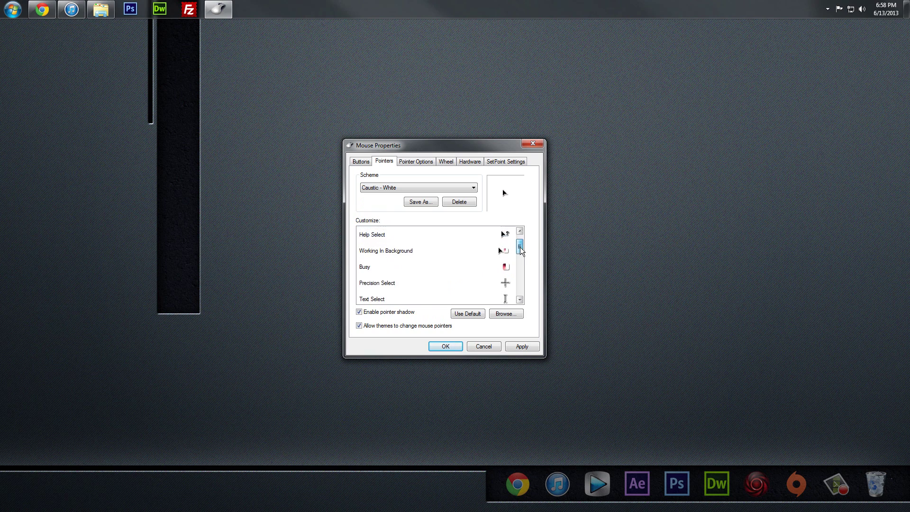
scroll(519, 246, "up", 1)
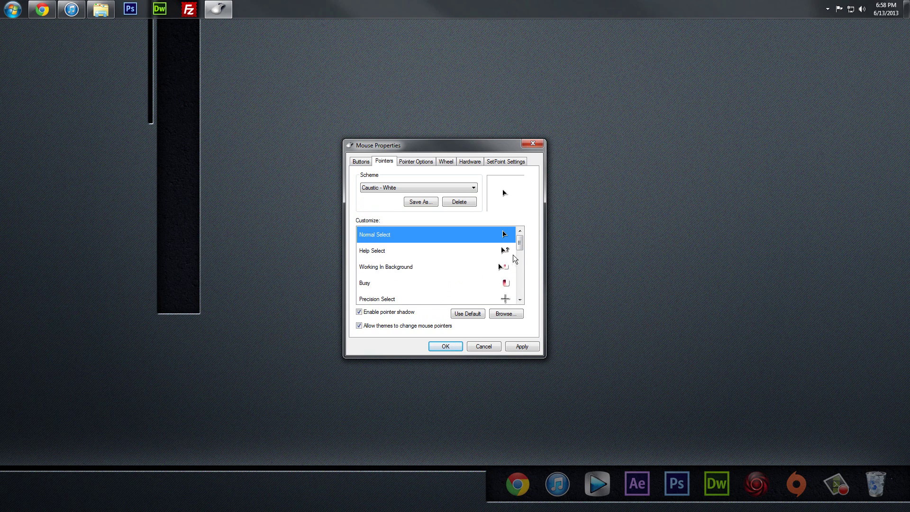
mouse_move(518, 244)
left_mouse_down()
mouse_move(520, 287)
mouse_move(521, 239)
left_mouse_up()
left_click(426, 192)
Apply Caustic - Blue, confirm replacing the existing scheme, and close with OK.
left_click(393, 209)
left_click(521, 346)
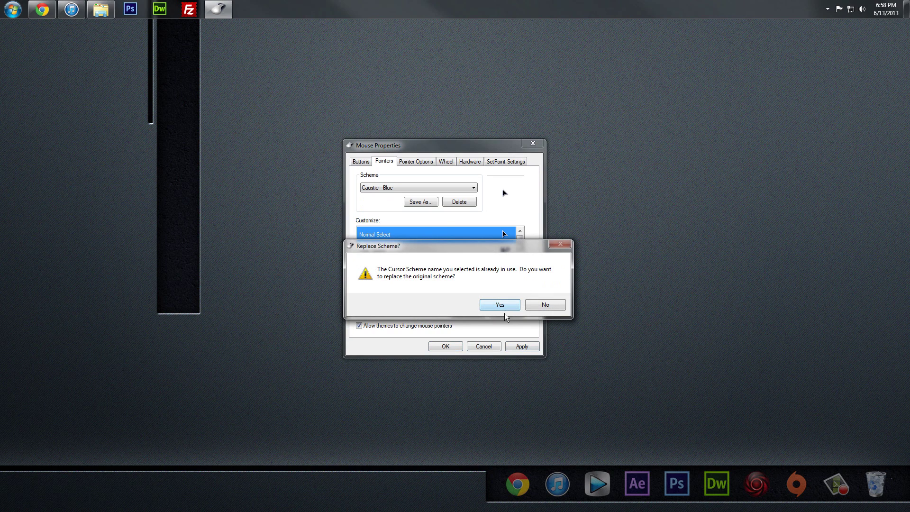
left_click(500, 306)
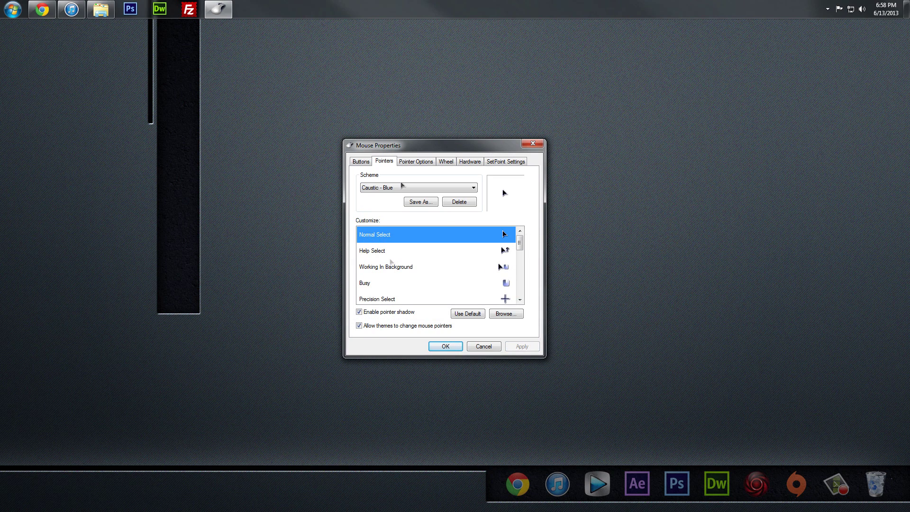
left_click(459, 346)
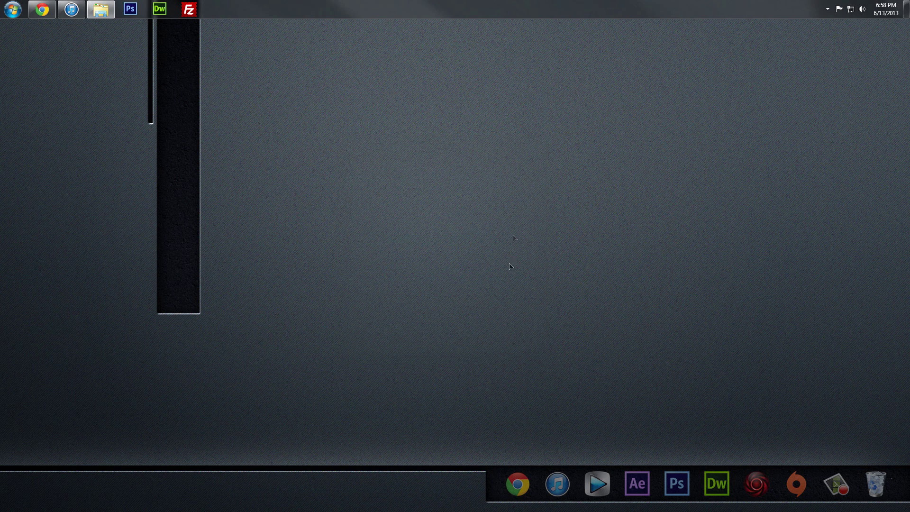